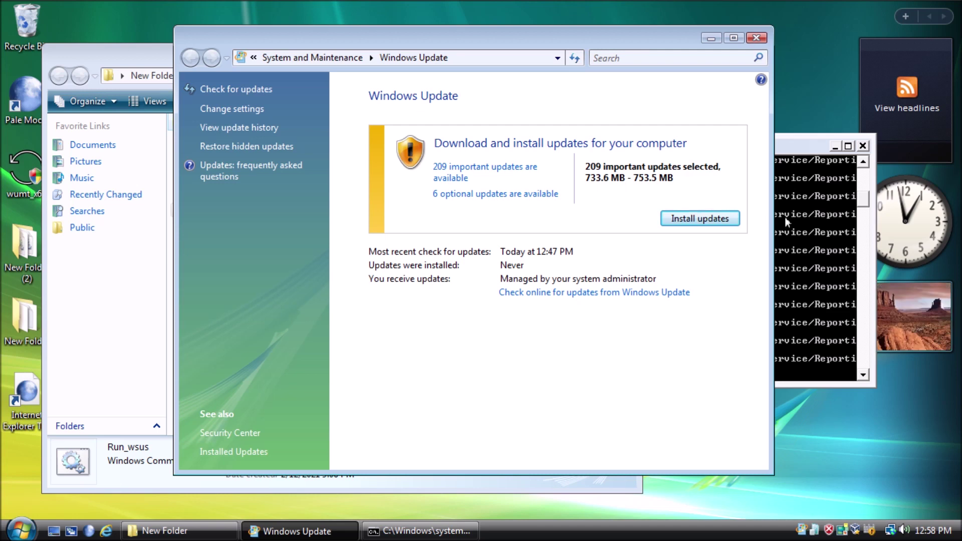
# Check the current date and time from the taskbar clock
pyautogui.click(923, 531)
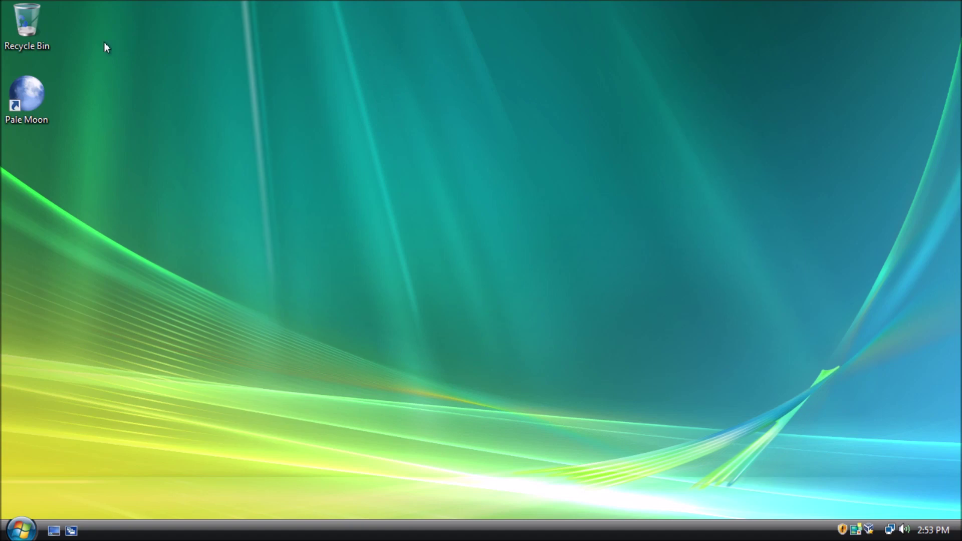
# Download windowsupdateagent30-x64.exe with Paste & Go and run its installer to the license terms page
pyautogui.doubleClick(15, 104)
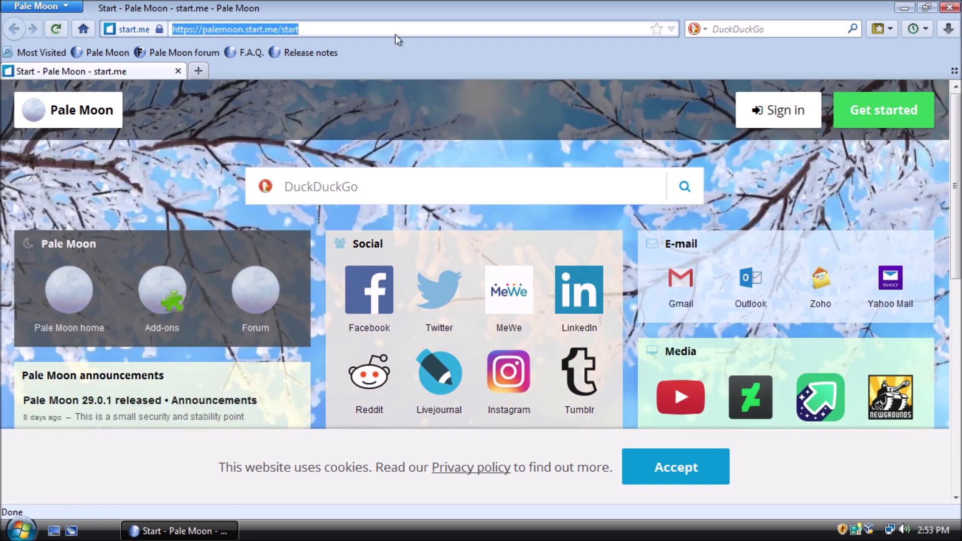
pyautogui.rightClick(382, 25)
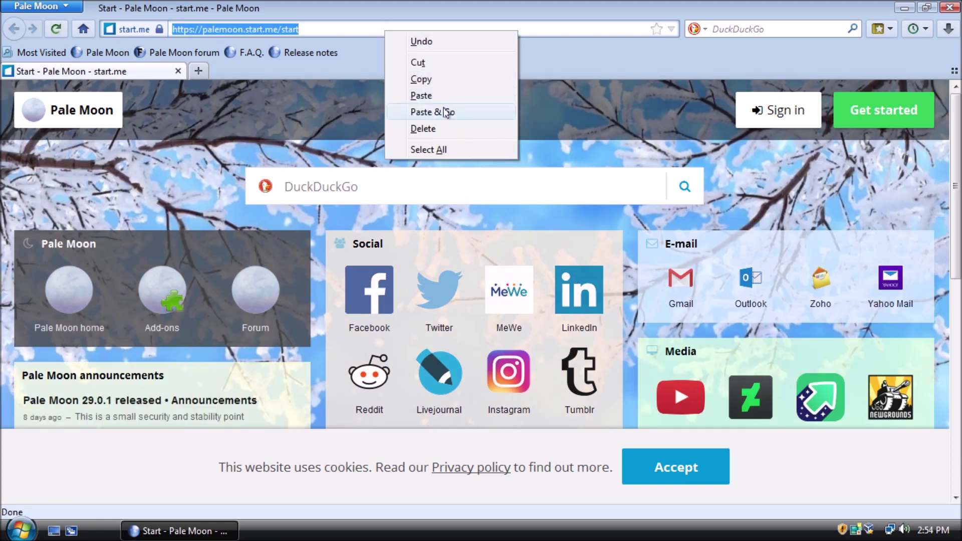
pyautogui.click(441, 113)
pyautogui.click(538, 307)
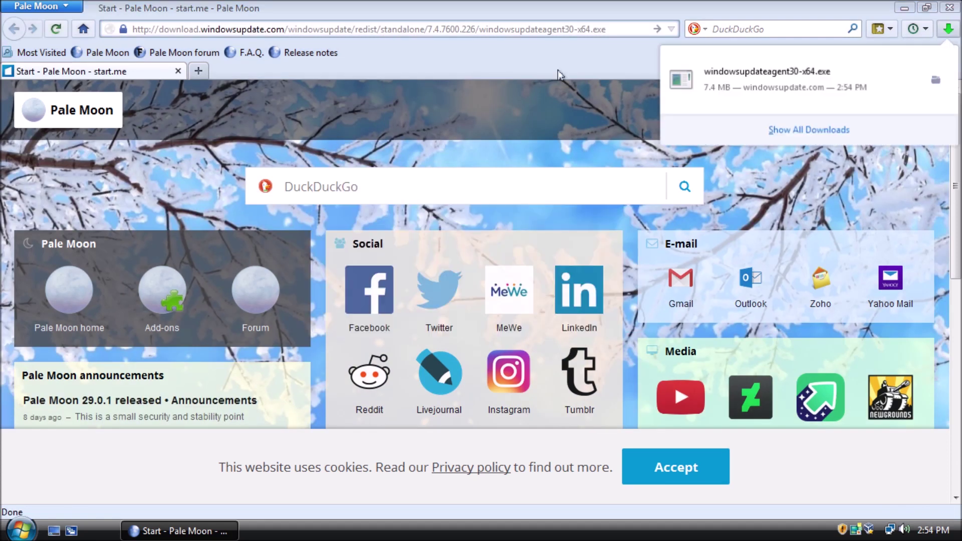
pyautogui.click(754, 77)
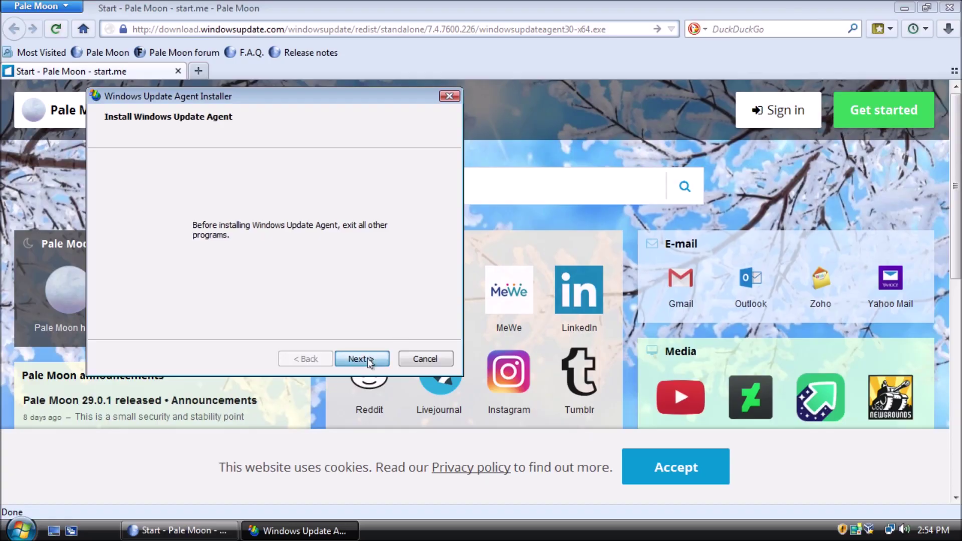
pyautogui.click(361, 358)
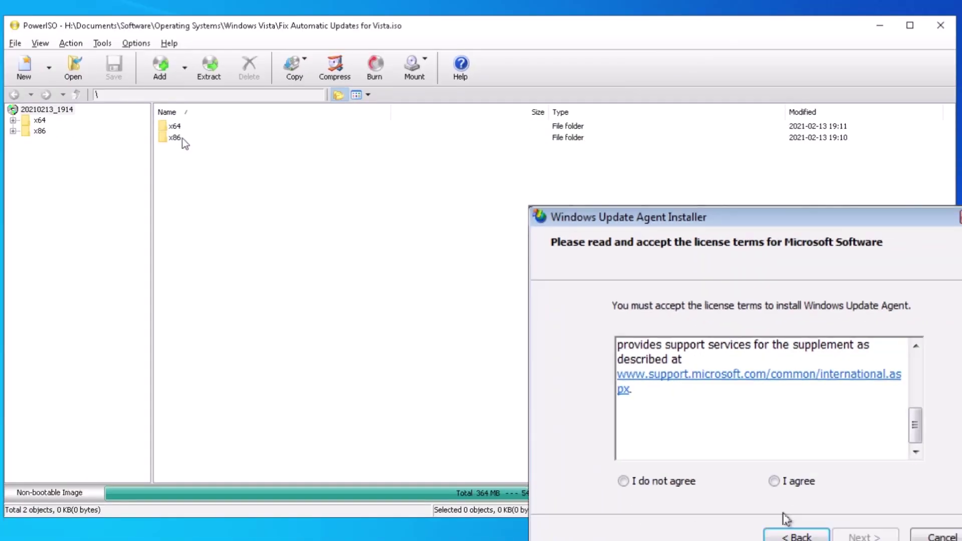
# Accept the license, install the Windows Update Agent, and open the ISO's x86 folder
pyautogui.click(754, 467)
pyautogui.doubleClick(182, 139)
pyautogui.click(838, 520)
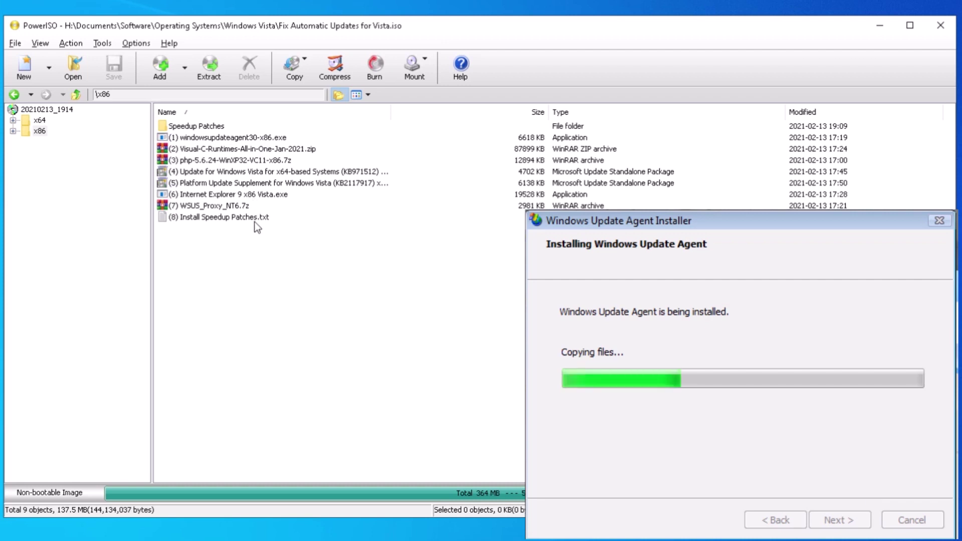
# Browse the x86 Speedup Patches folder, then expand and show the x64 folder
pyautogui.doubleClick(210, 125)
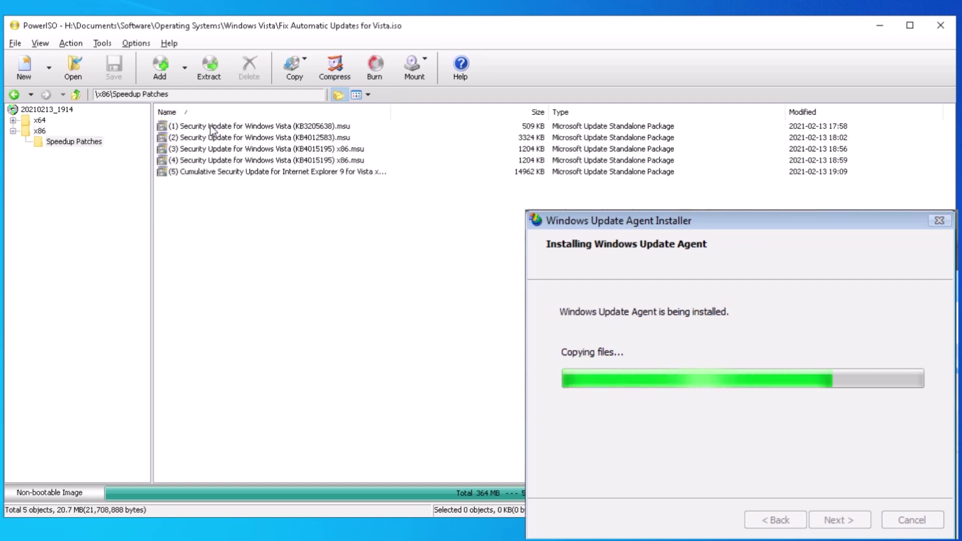
pyautogui.click(13, 121)
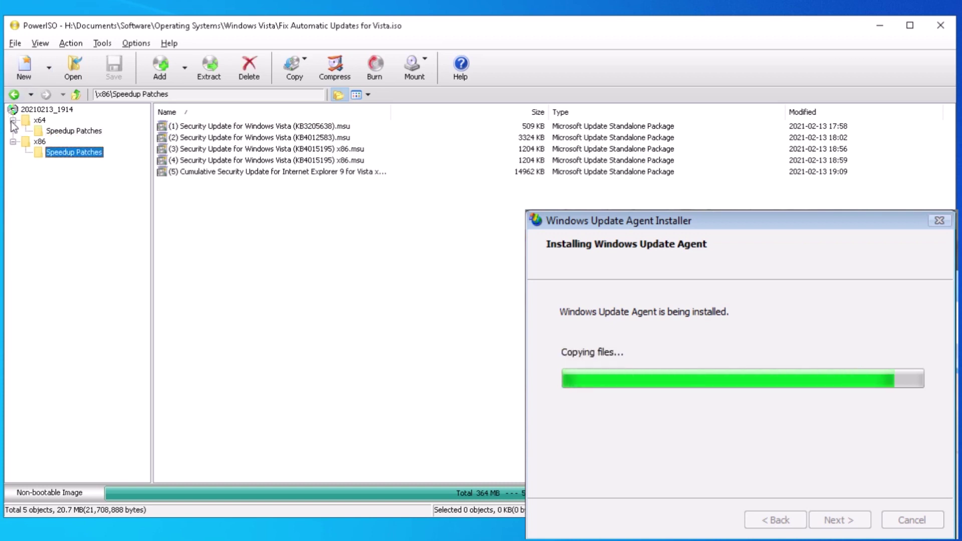
pyautogui.click(37, 122)
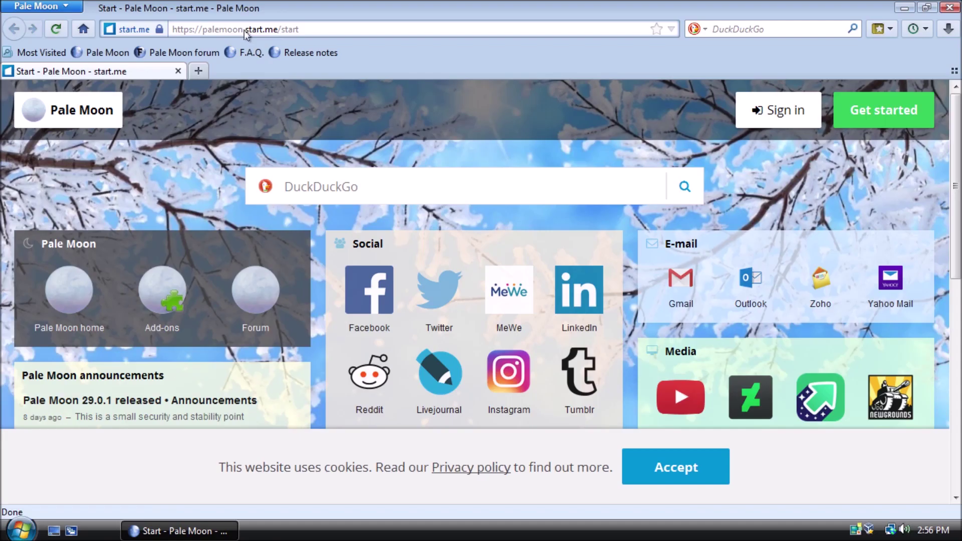
# Load the TechPowerUp Visual C++ Runtimes All-in-One page with Paste & Go
pyautogui.click(246, 29)
pyautogui.rightClick(246, 31)
pyautogui.click(309, 114)
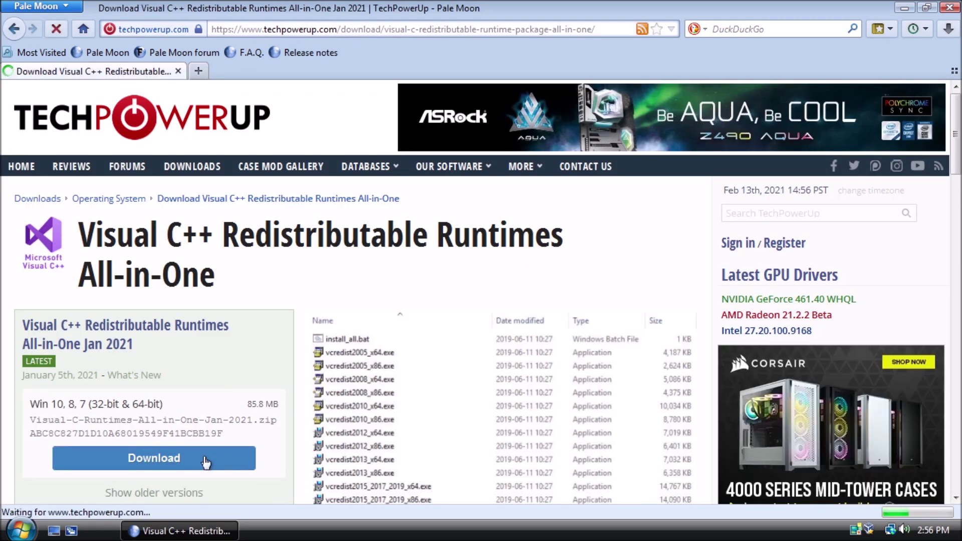
# Download the zip from the US-2 server, open it in Windows Explorer, and scroll the lindasc PHP page
pyautogui.click(205, 461)
pyautogui.scroll(-3, 200, 401)
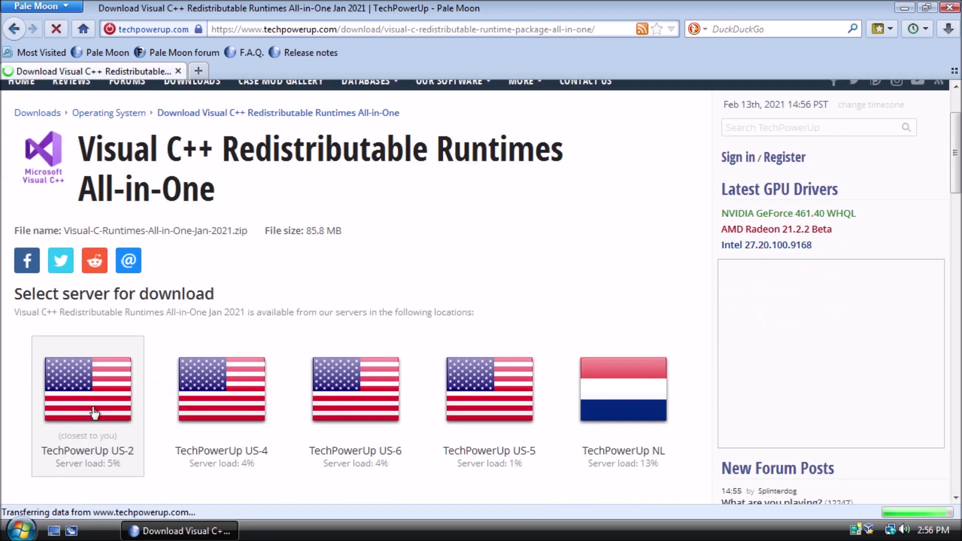
pyautogui.click(94, 413)
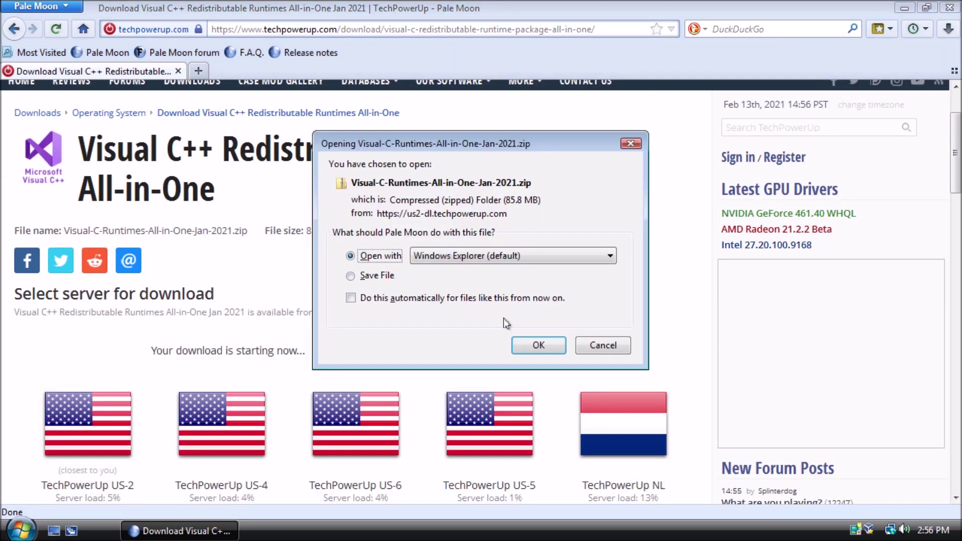
pyautogui.click(537, 345)
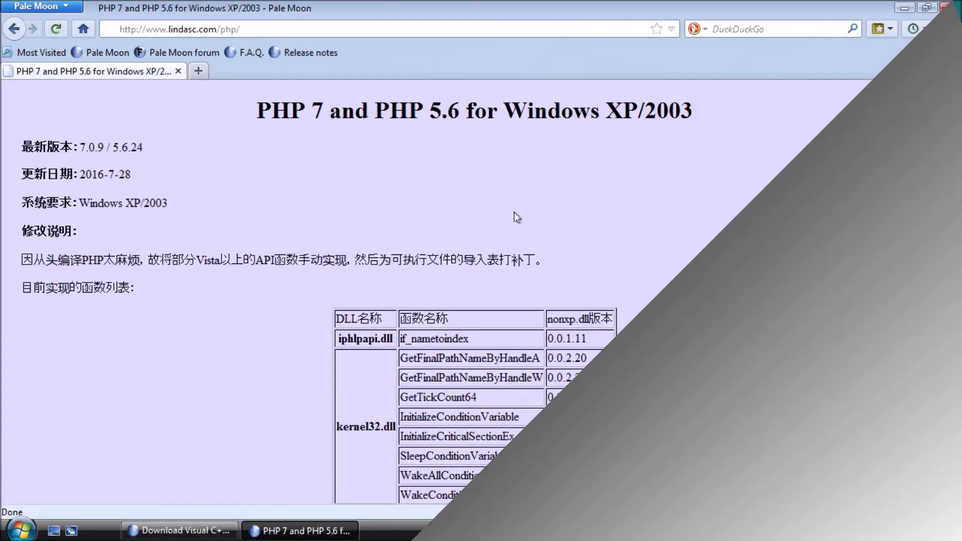
pyautogui.scroll(-5, 514, 212)
pyautogui.scroll(-4, 359, 303)
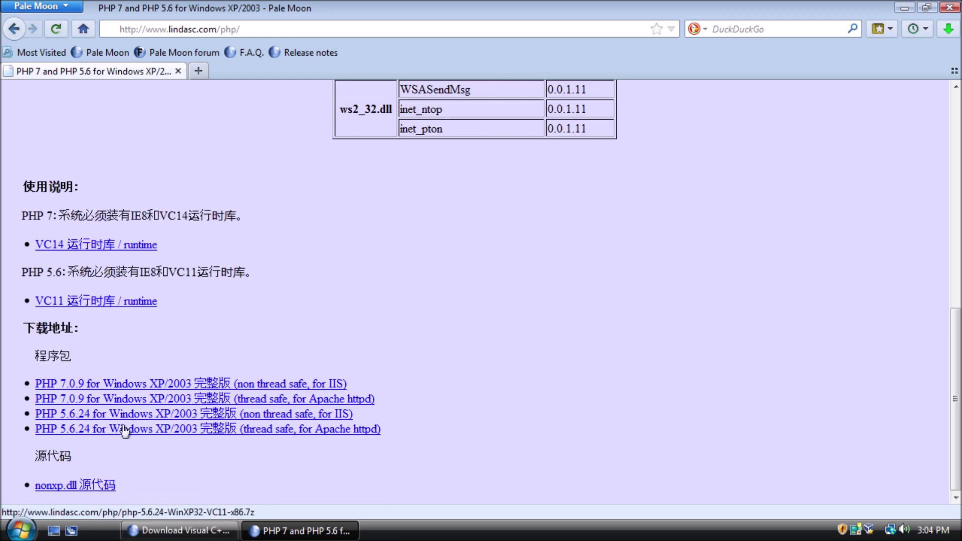
# Save and open php-5.6.24-WinXP32-VC11-x86.7z, then start the WSUS_Proxy_NT6.7z download
pyautogui.click(123, 432)
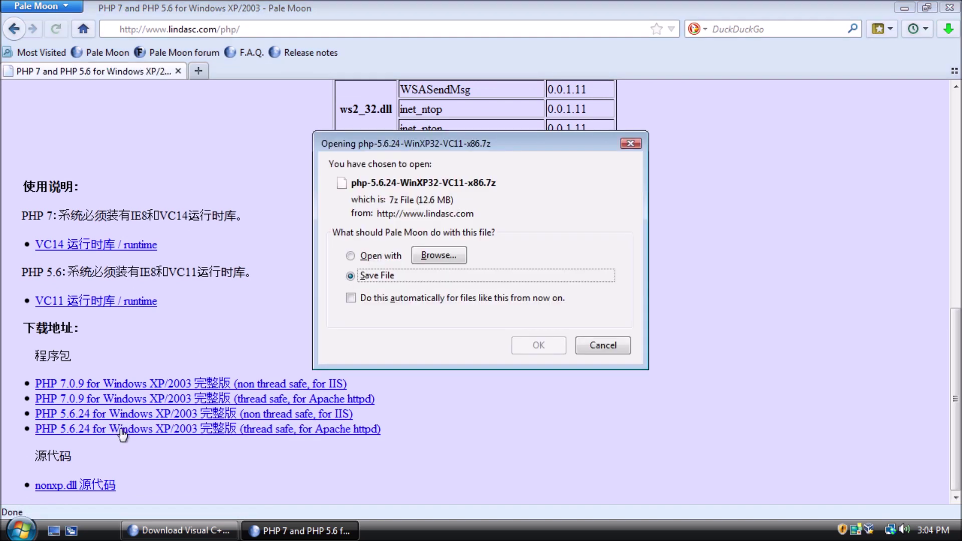
pyautogui.click(537, 346)
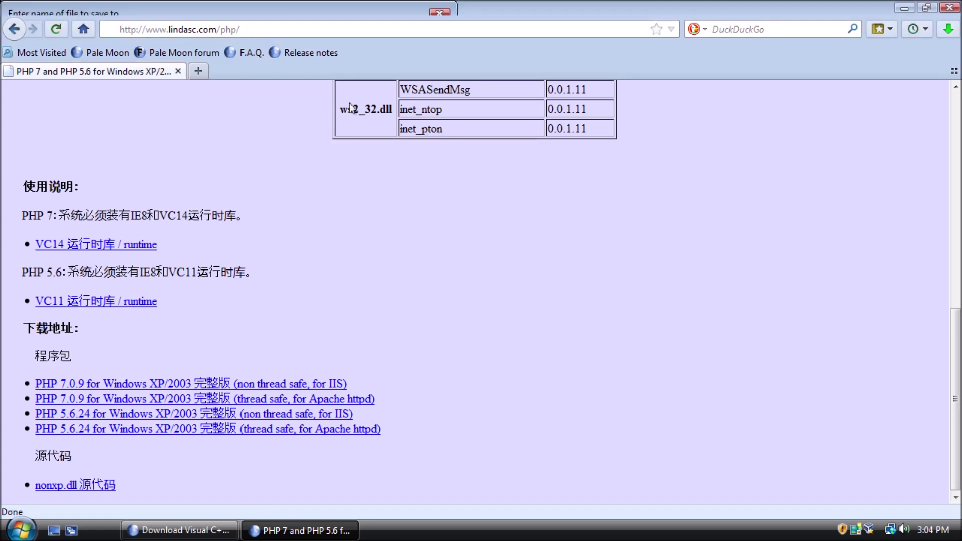
pyautogui.click(948, 29)
pyautogui.click(801, 81)
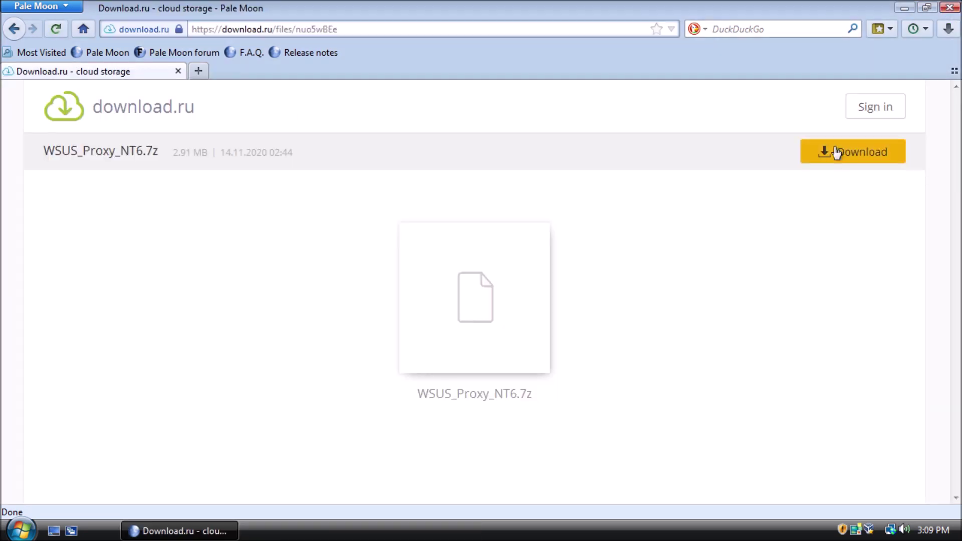
pyautogui.click(836, 152)
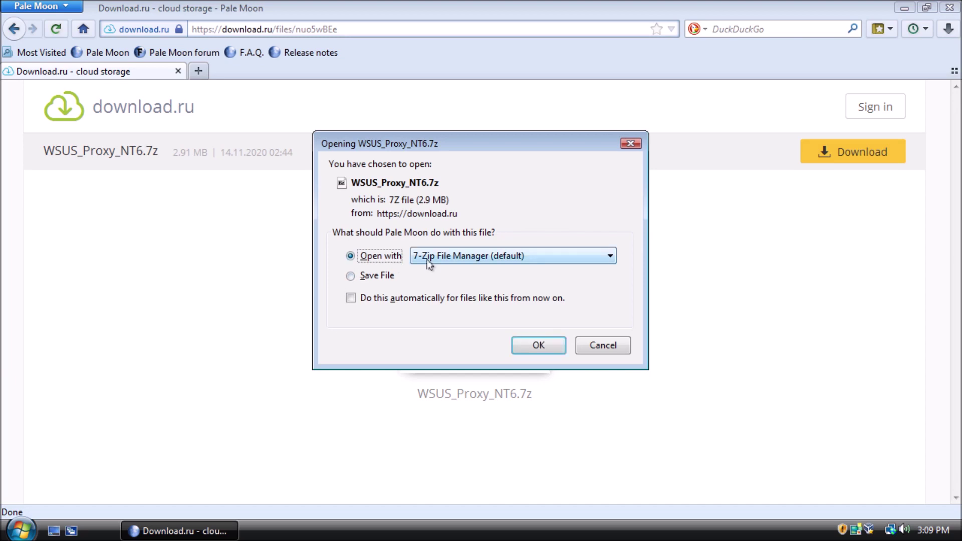
# Open WSUS_Proxy_NT6.7z in 7-Zip File Manager, minimize Pale Moon, and move 7-Zip aside
pyautogui.click(539, 347)
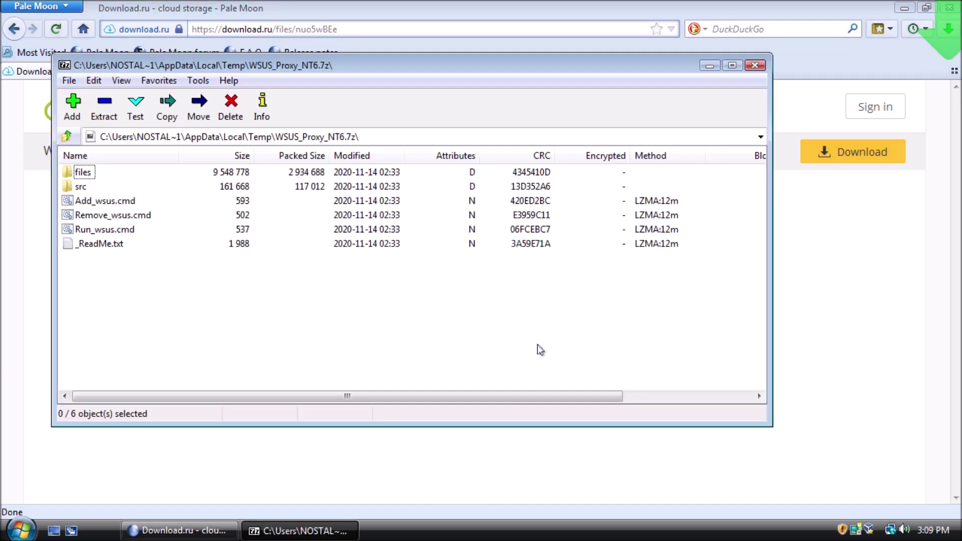
pyautogui.click(904, 9)
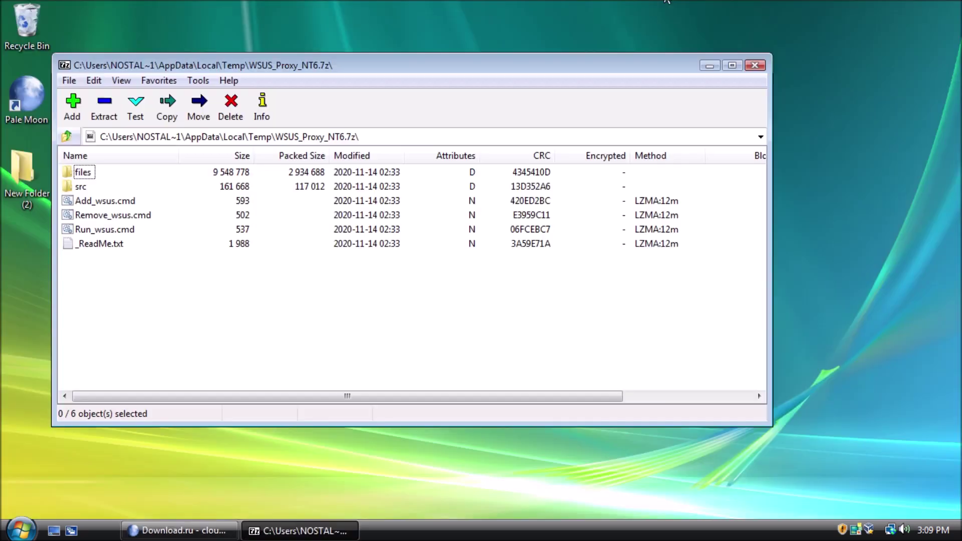
pyautogui.moveTo(267, 68); pyautogui.dragTo(472, 91)
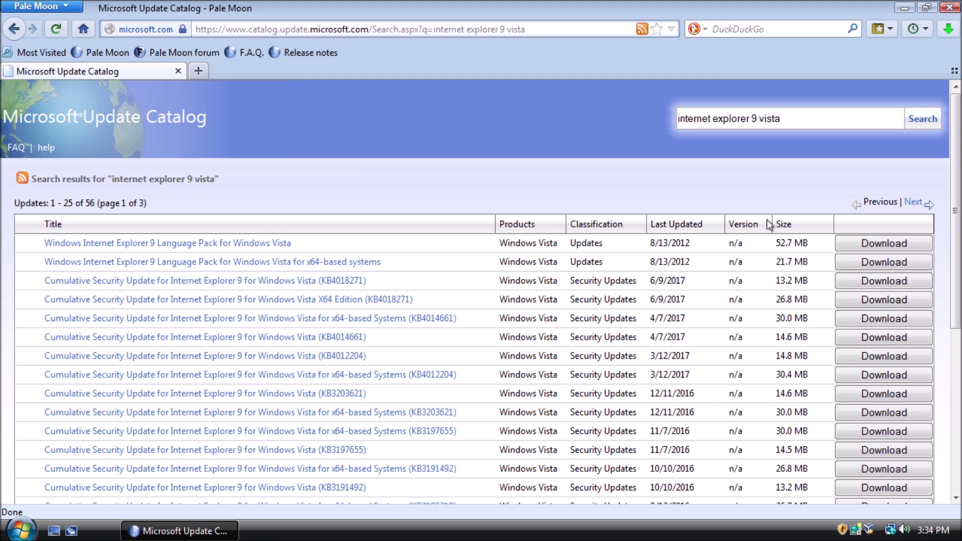
# Sort catalog results by size, save the IE9 Vista x64 installer to Downloads, and run it
pyautogui.click(785, 225)
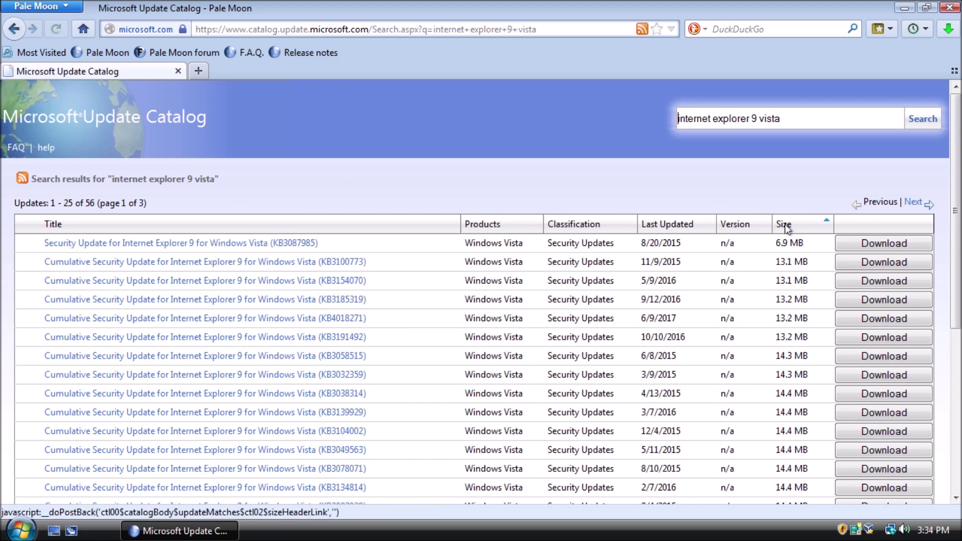
pyautogui.click(786, 226)
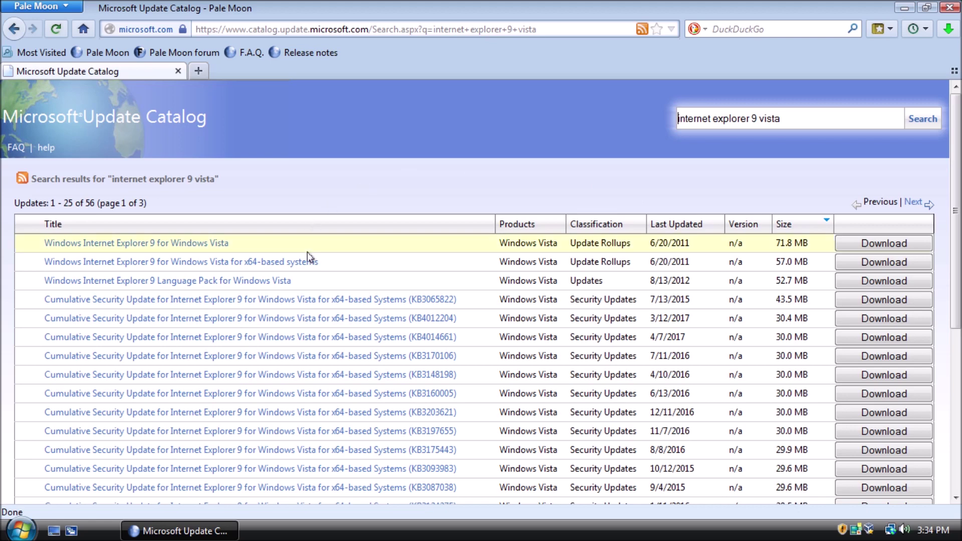
pyautogui.click(867, 263)
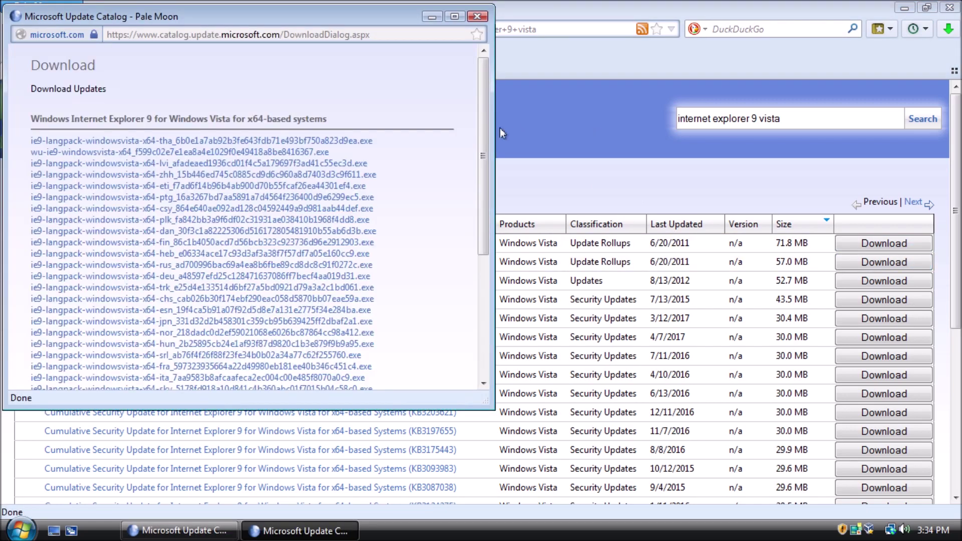
pyautogui.click(173, 153)
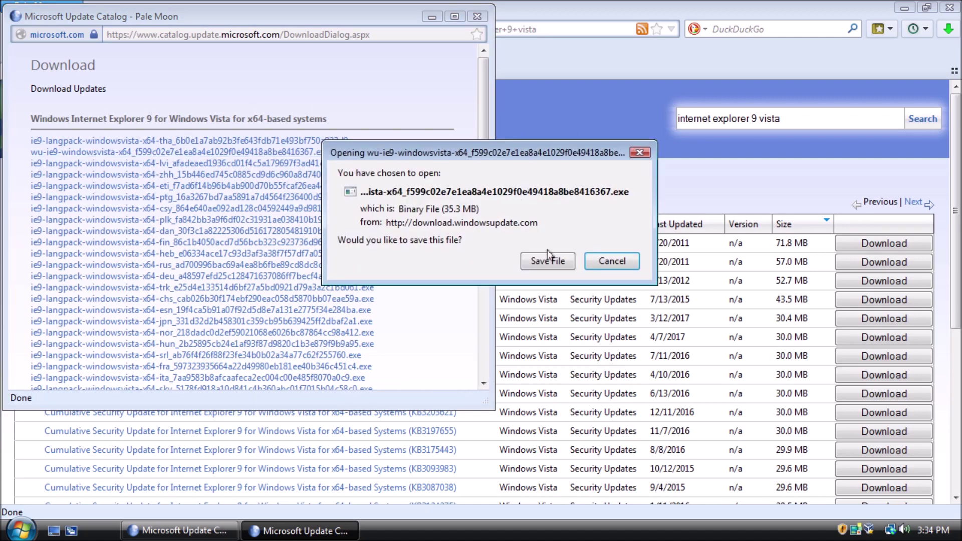
pyautogui.click(548, 261)
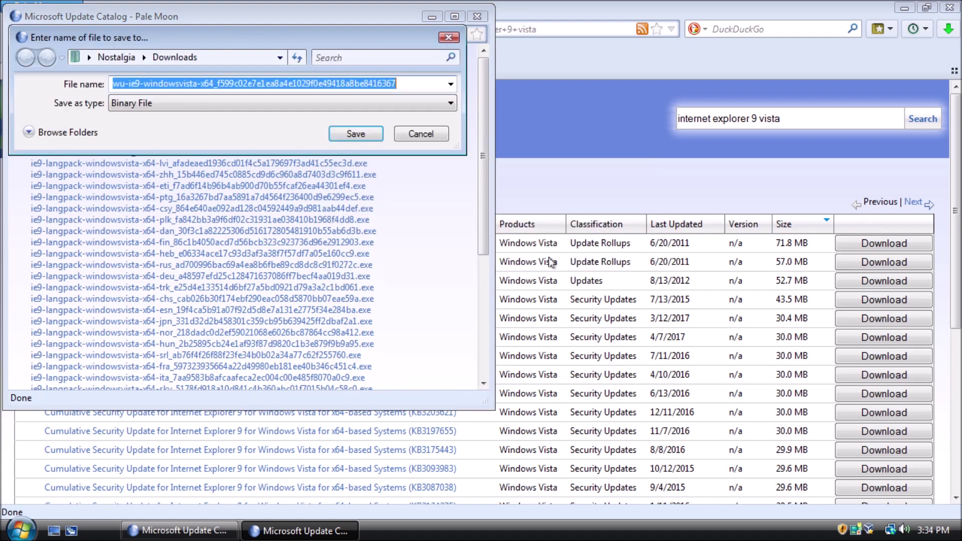
pyautogui.click(358, 134)
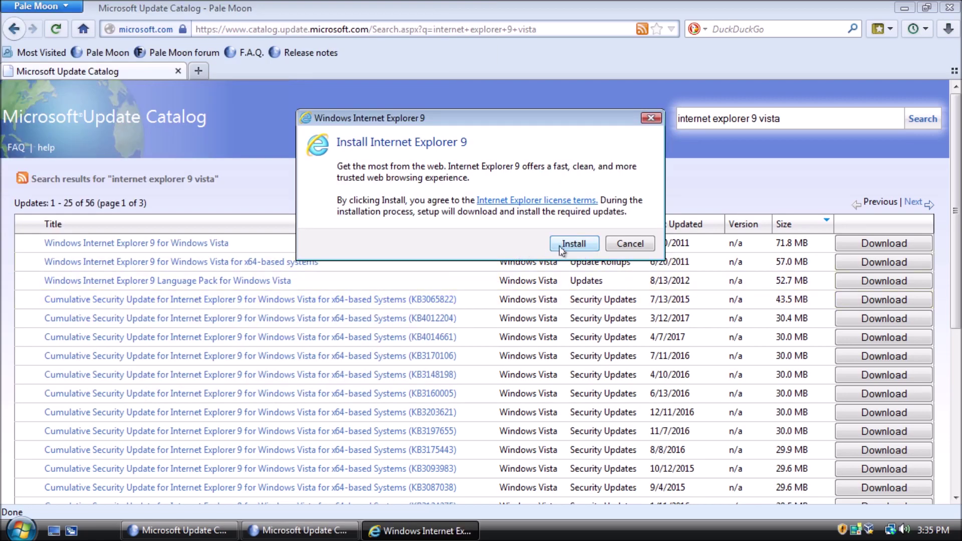
pyautogui.click(560, 247)
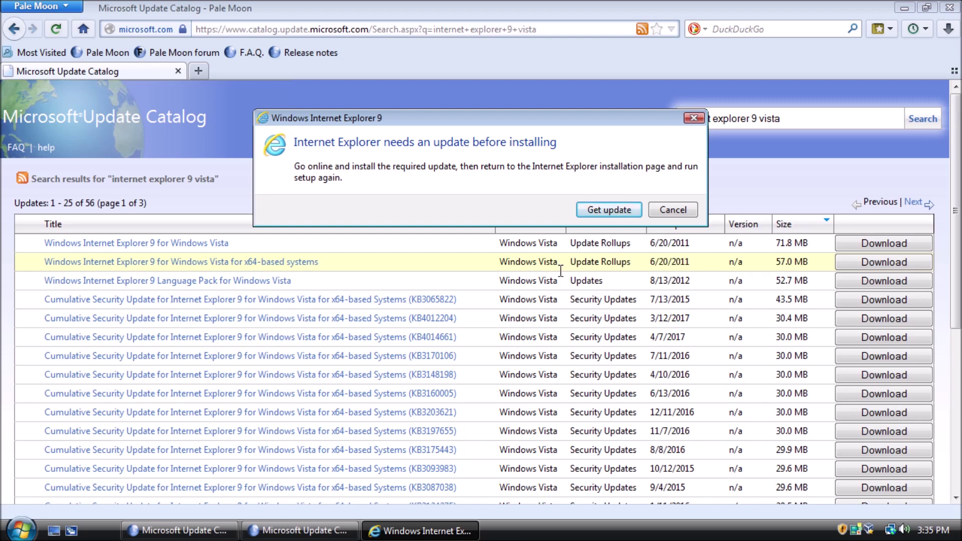
# Open the Microsoft Docs IE9 prerequisites article and scroll down through it
pyautogui.click(608, 209)
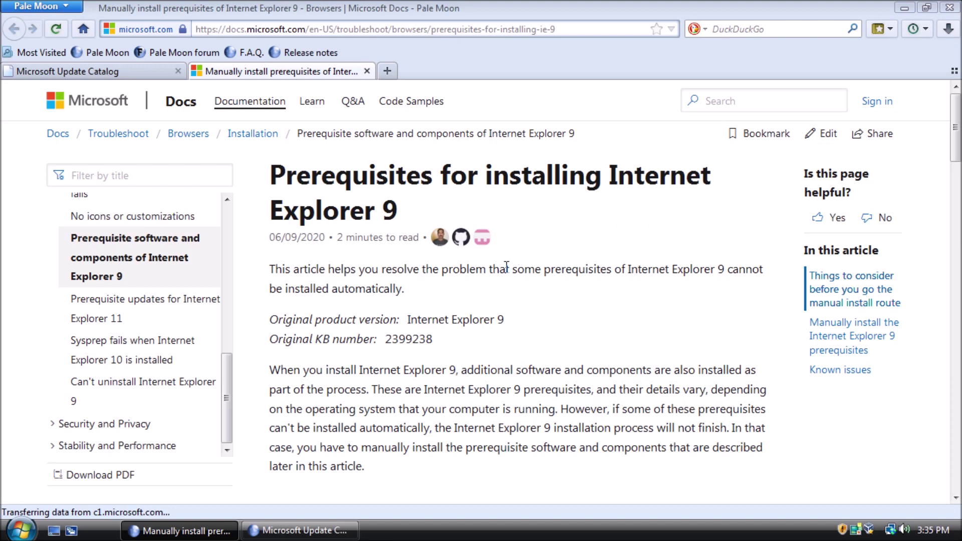
pyautogui.scroll(-10, 549, 272)
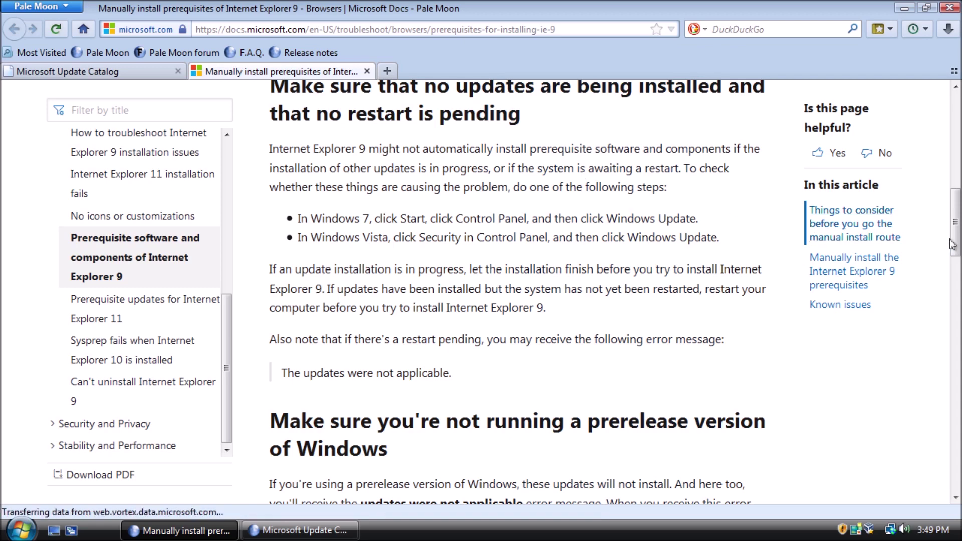
pyautogui.moveTo(954, 249); pyautogui.dragTo(936, 431)
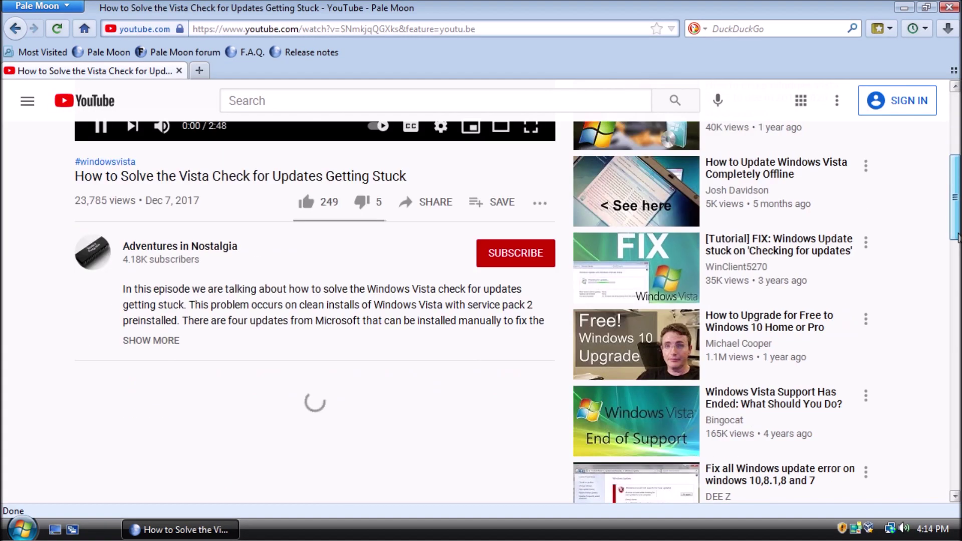
# Expand the Vista check-for-updates video description to reveal the KB update links
pyautogui.scroll(-1, 388, 278)
pyautogui.scroll(-1, 175, 311)
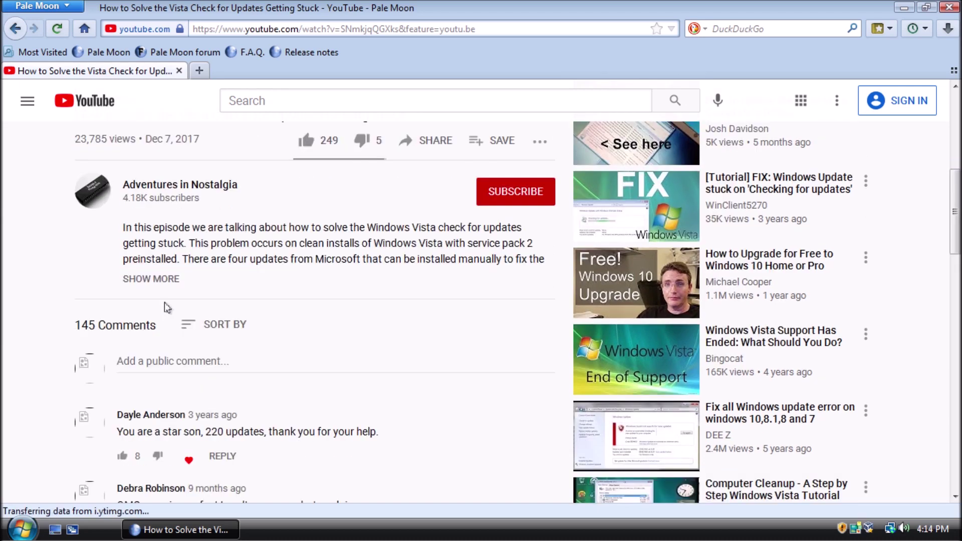
pyautogui.click(167, 282)
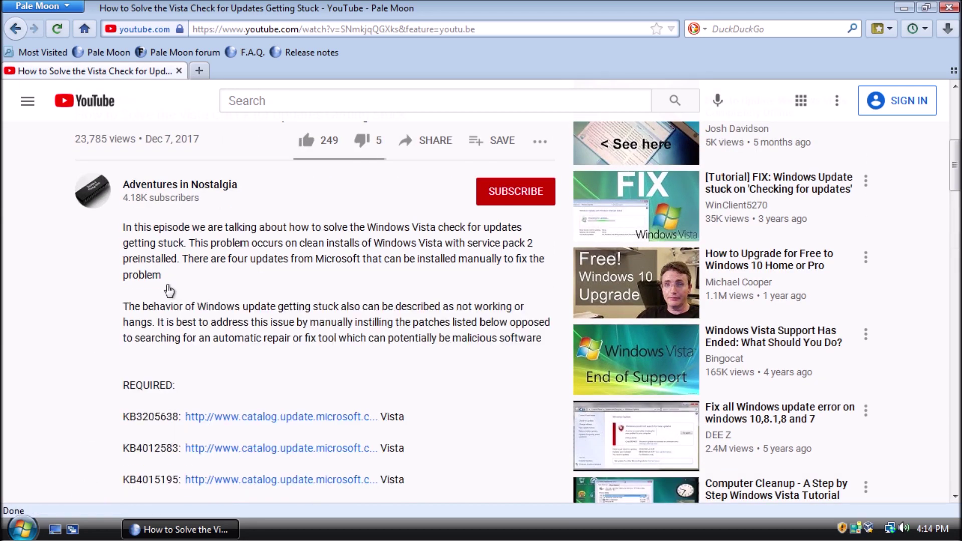
pyautogui.moveTo(955, 171); pyautogui.dragTo(956, 193)
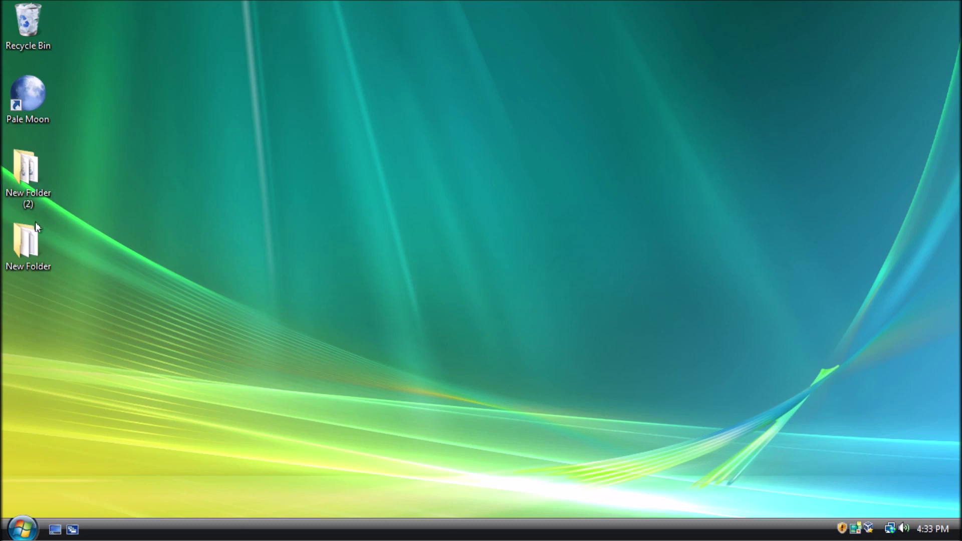
# Open New Folder on the desktop and run its Add_wsus script
pyautogui.click(22, 252)
pyautogui.doubleClick(22, 252)
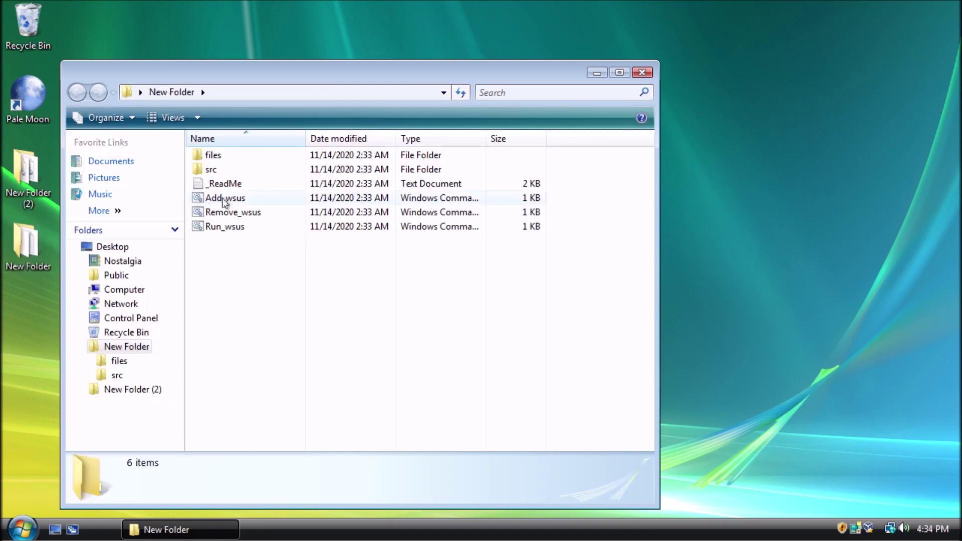
pyautogui.doubleClick(224, 199)
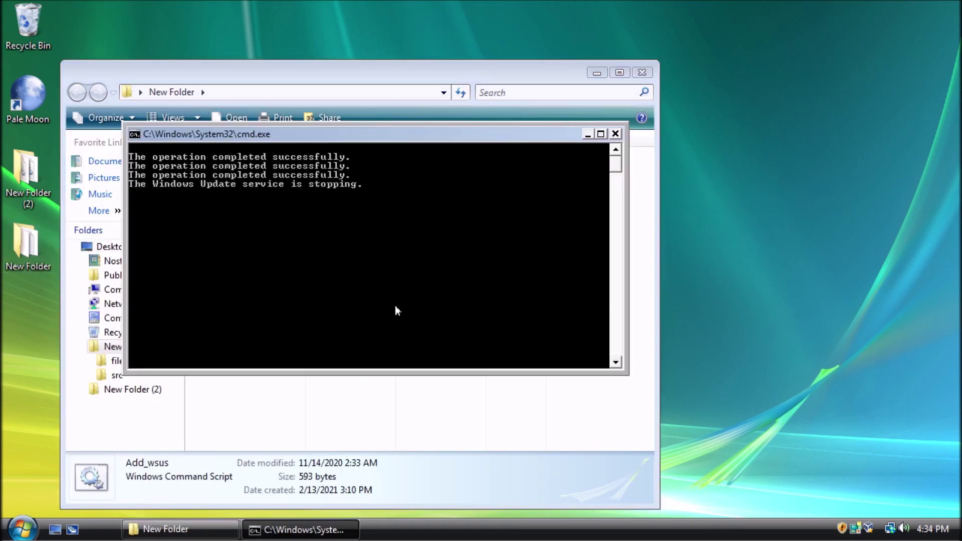
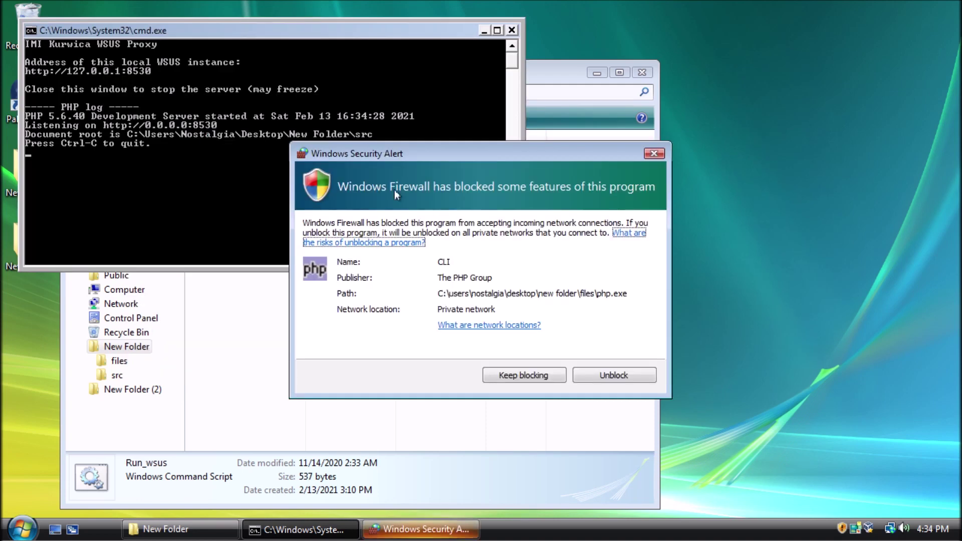
# Unblock the PHP command-line server in Windows Firewall, then bring up the Start menu
pyautogui.click(612, 377)
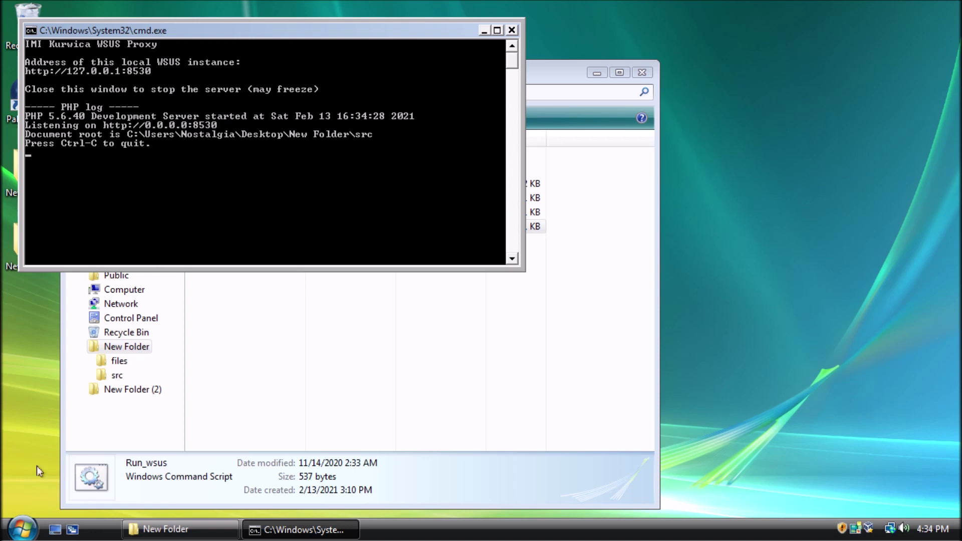
pyautogui.click(18, 528)
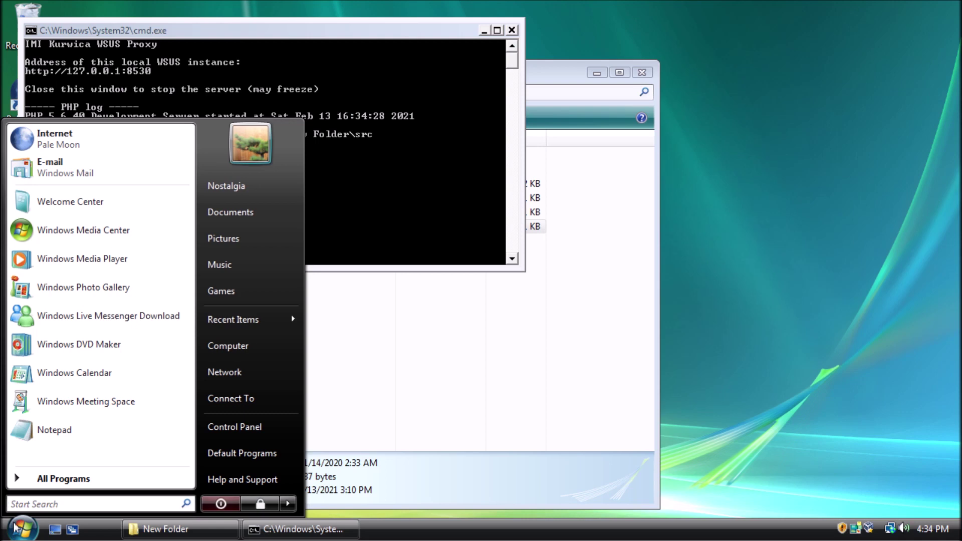
# Search 'windows' in Start Search to find Windows Update
pyautogui.write('windows')
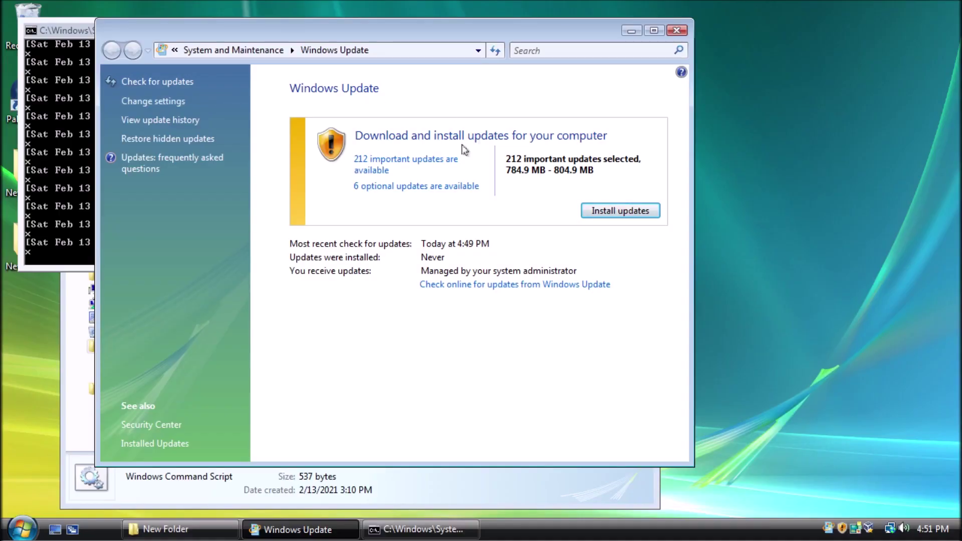
# Open the '212 important updates are available' list to review the selected updates
pyautogui.click(427, 162)
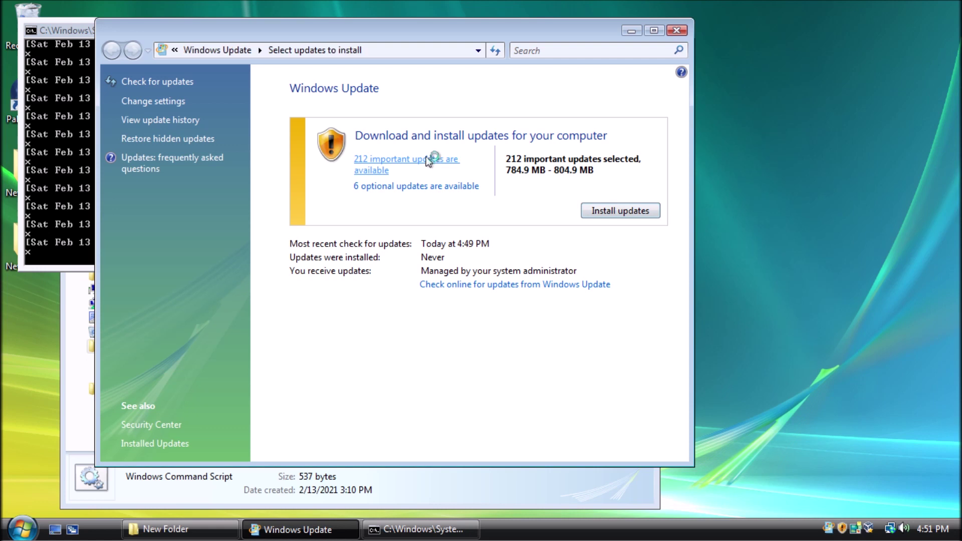